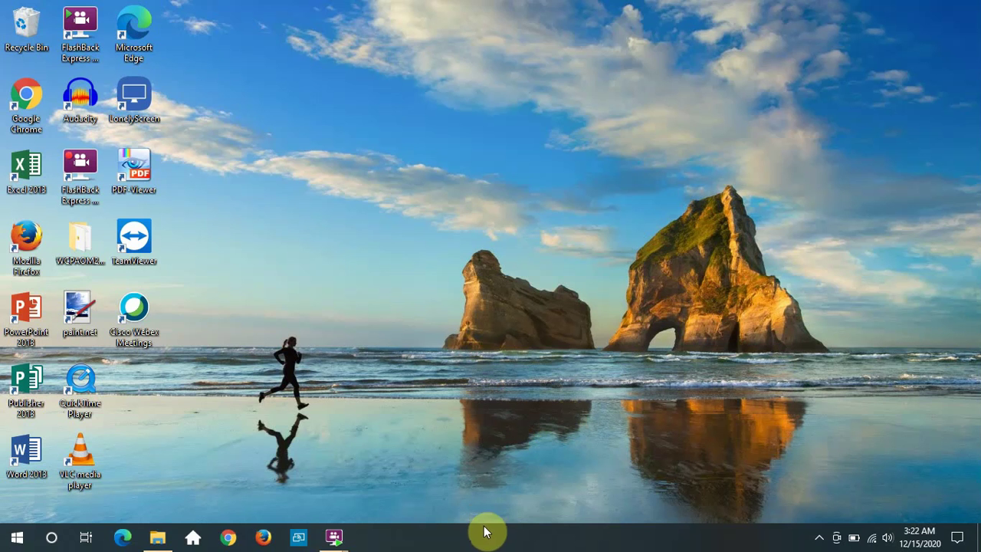
# Hide the Task View button and the Cortana button from the taskbar.
pyautogui.rightClick(544, 540)
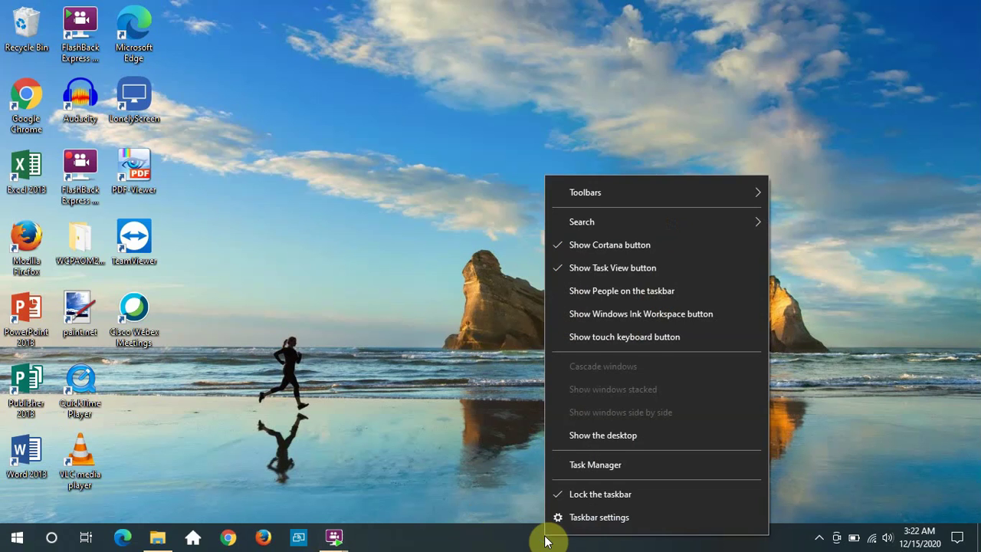
pyautogui.click(342, 366)
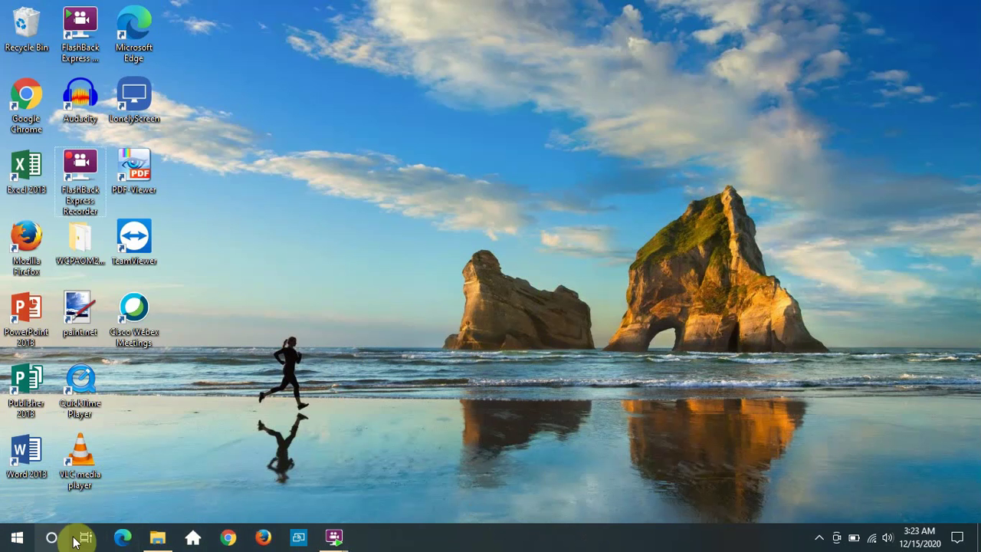
pyautogui.rightClick(470, 541)
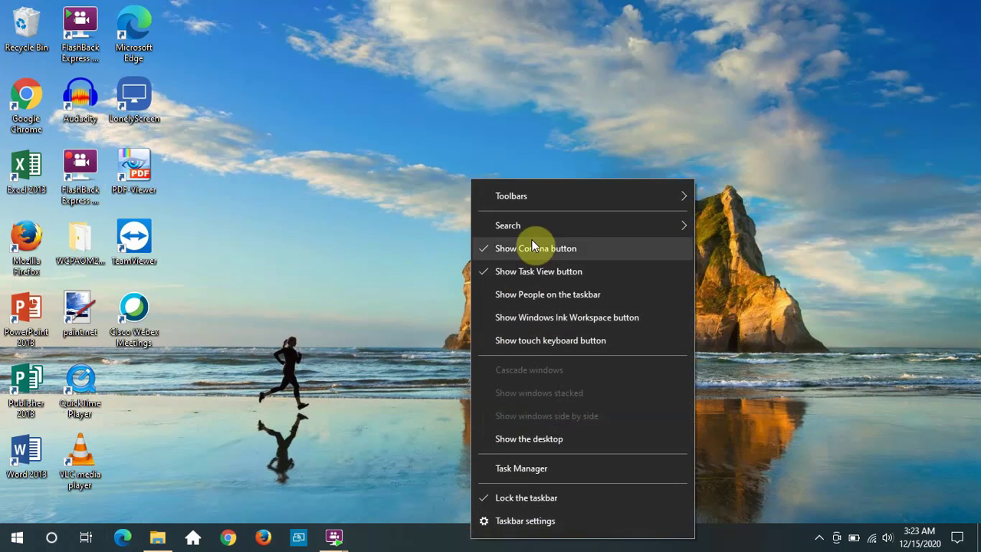
pyautogui.click(493, 271)
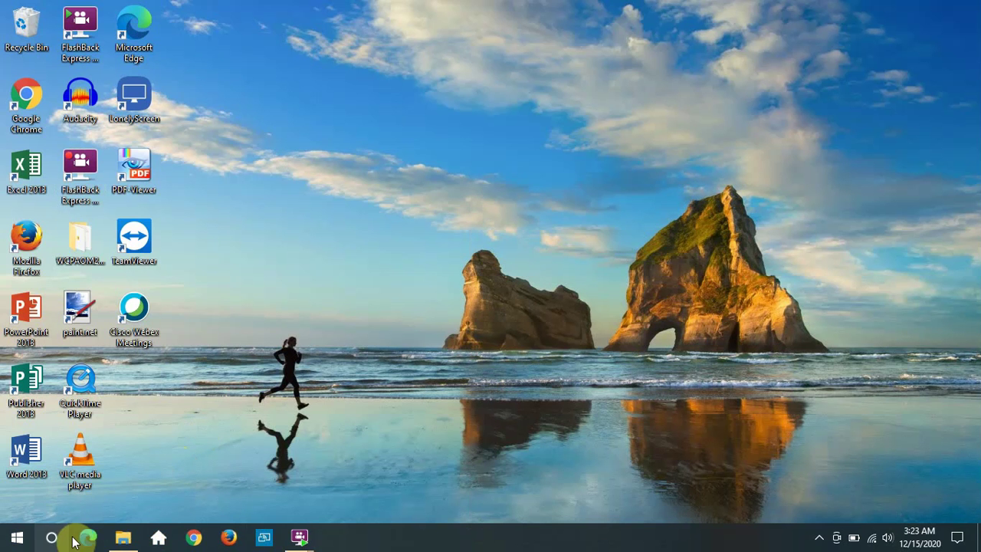
pyautogui.rightClick(511, 541)
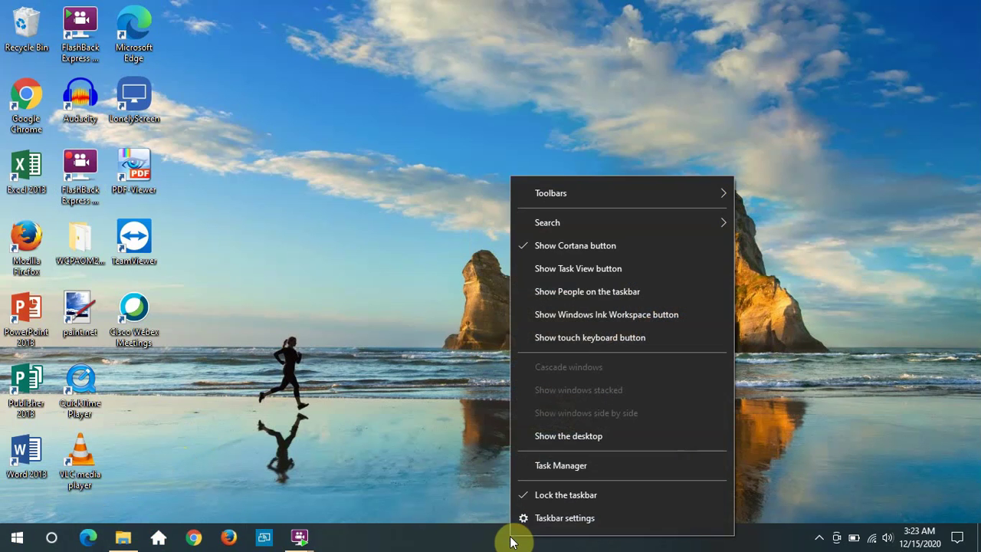
pyautogui.click(584, 248)
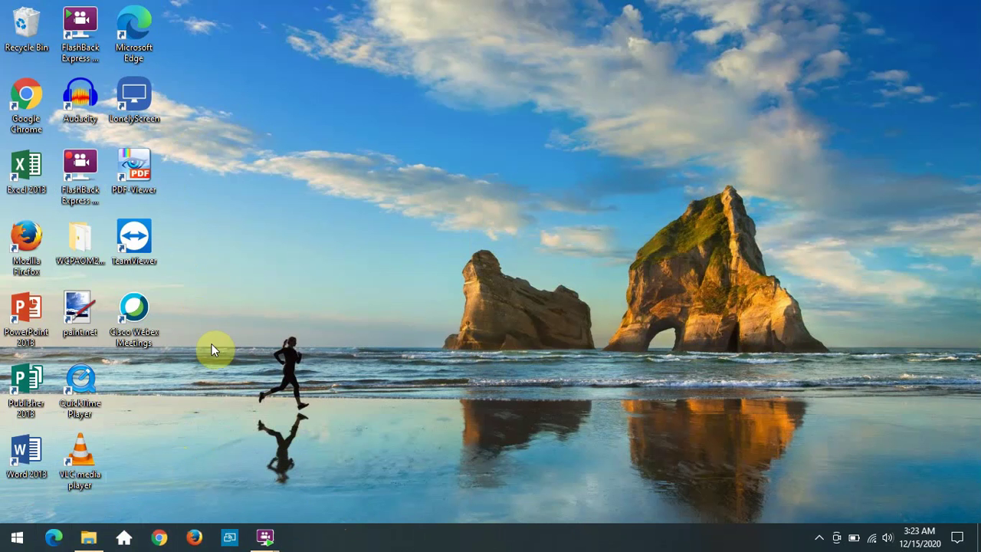
# Add the Desktop toolbar to the taskbar and expand its list of desktop items.
pyautogui.rightClick(470, 543)
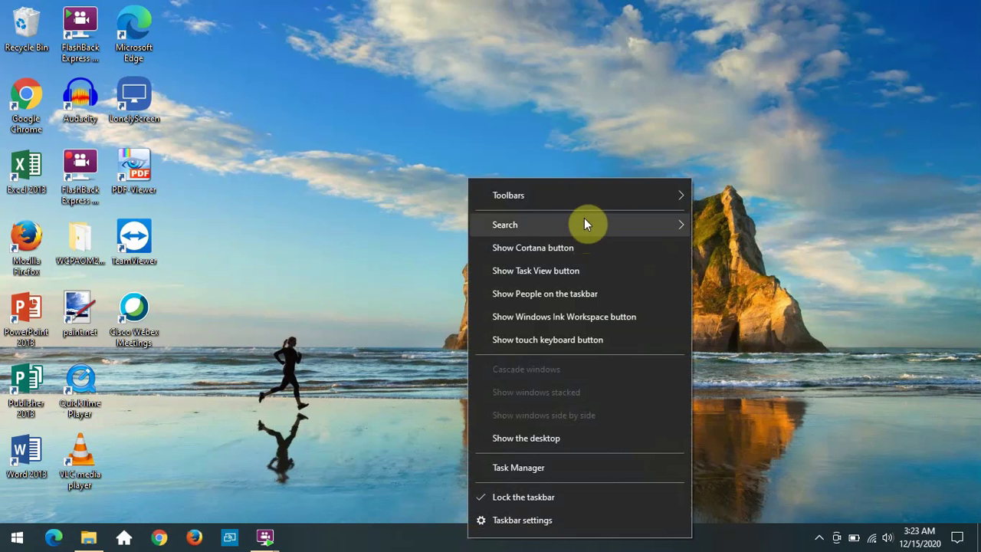
pyautogui.moveTo(585, 201)
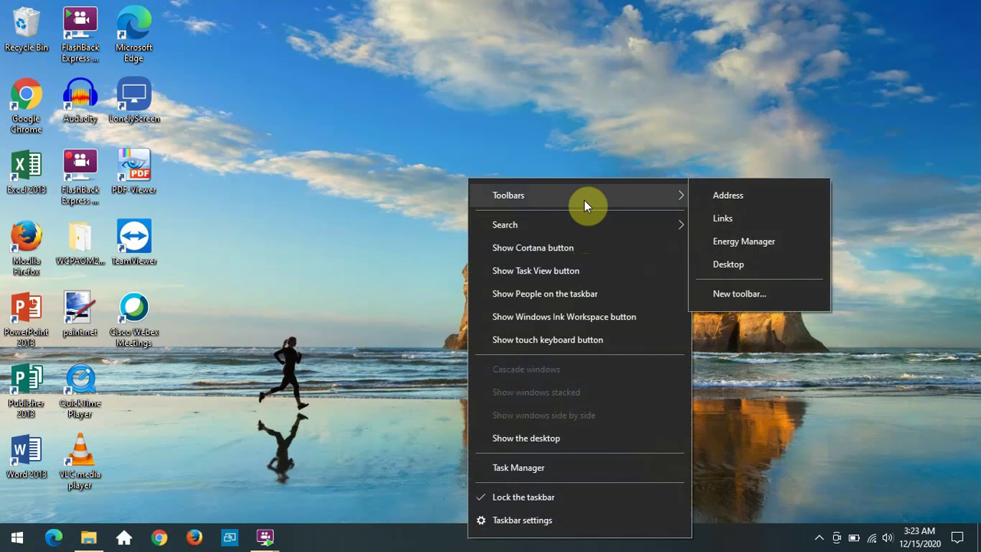
pyautogui.click(735, 267)
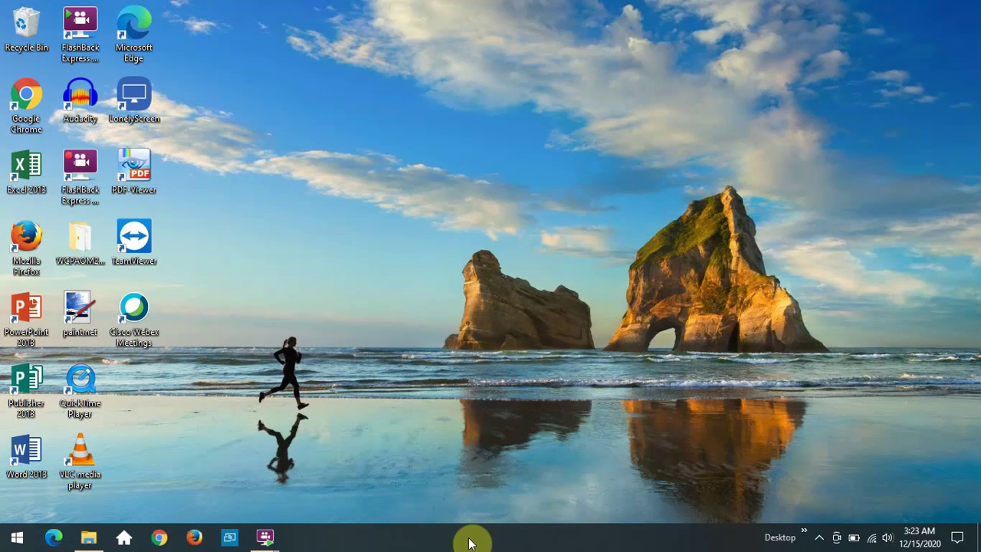
pyautogui.click(806, 534)
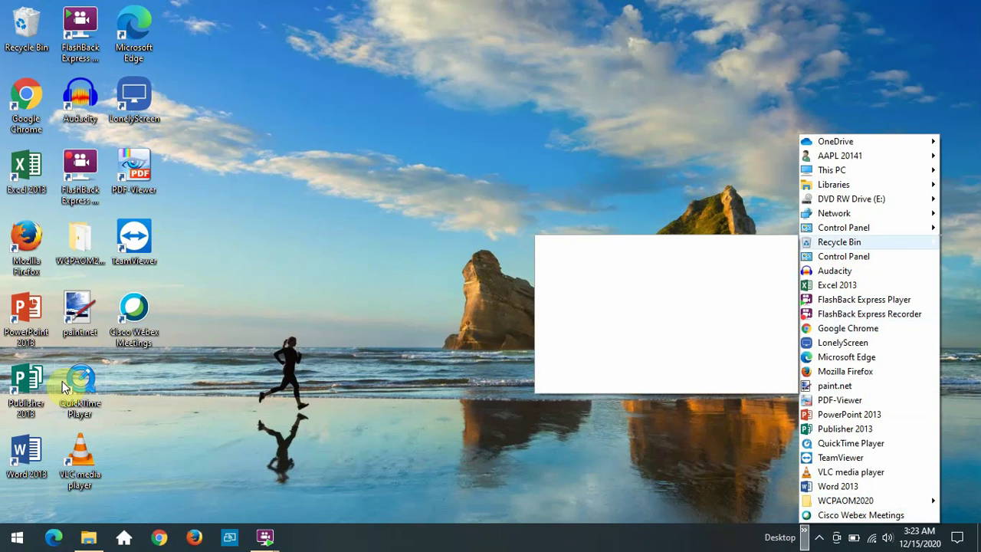
# Bring up the FlashBack Movies folder window and view the Desktop toolbar's item list over it.
pyautogui.click(92, 543)
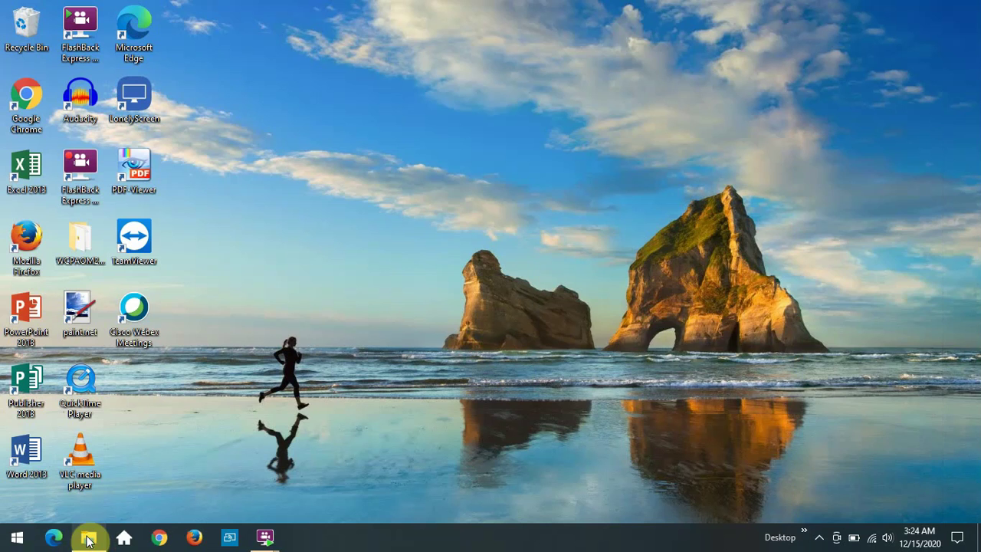
pyautogui.moveTo(92, 541)
pyautogui.click(96, 498)
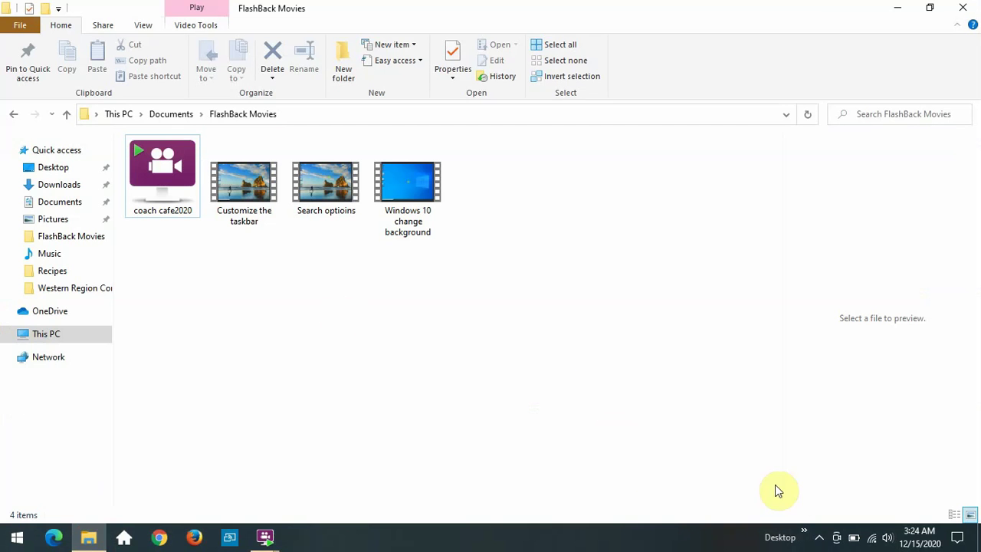
pyautogui.click(805, 540)
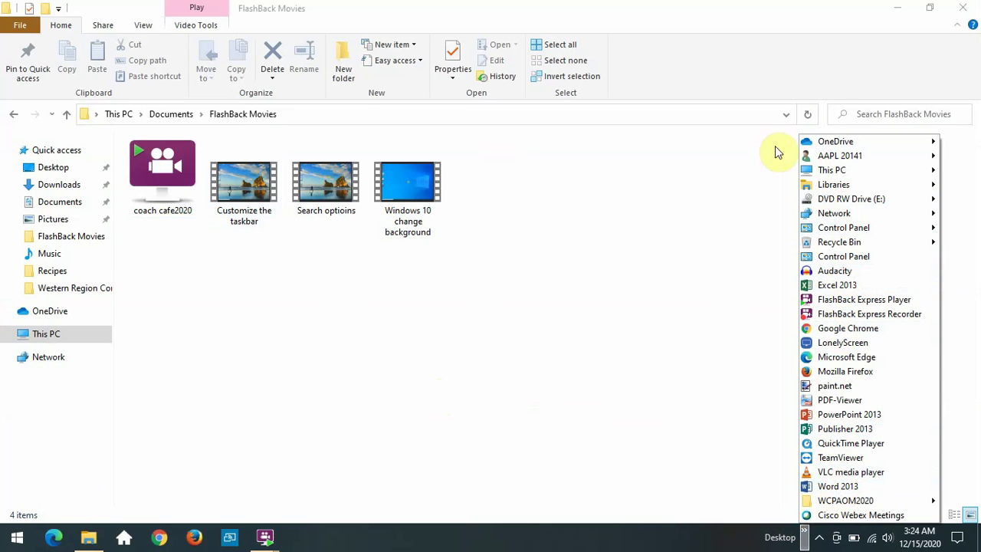
pyautogui.click(808, 43)
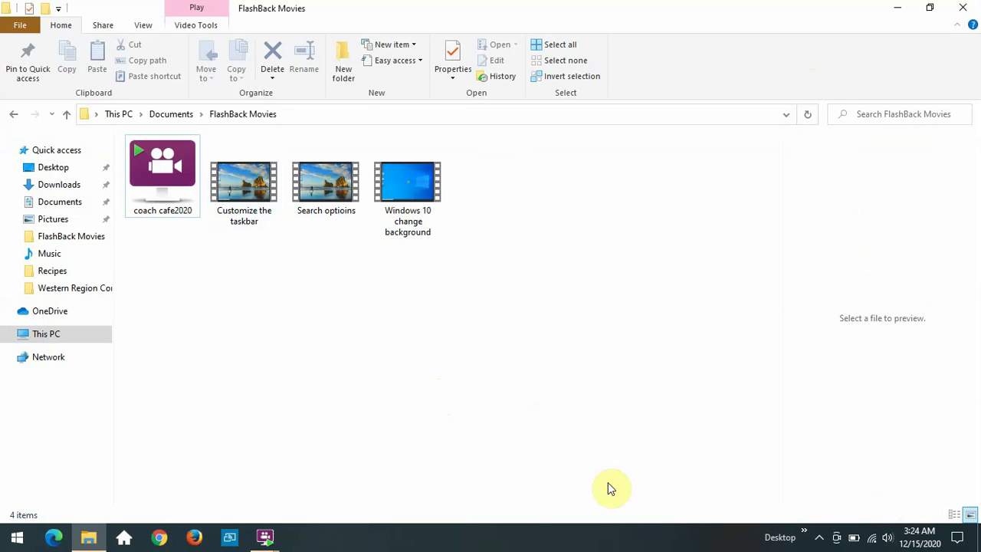
# Remove the Desktop toolbar from the taskbar.
pyautogui.rightClick(550, 541)
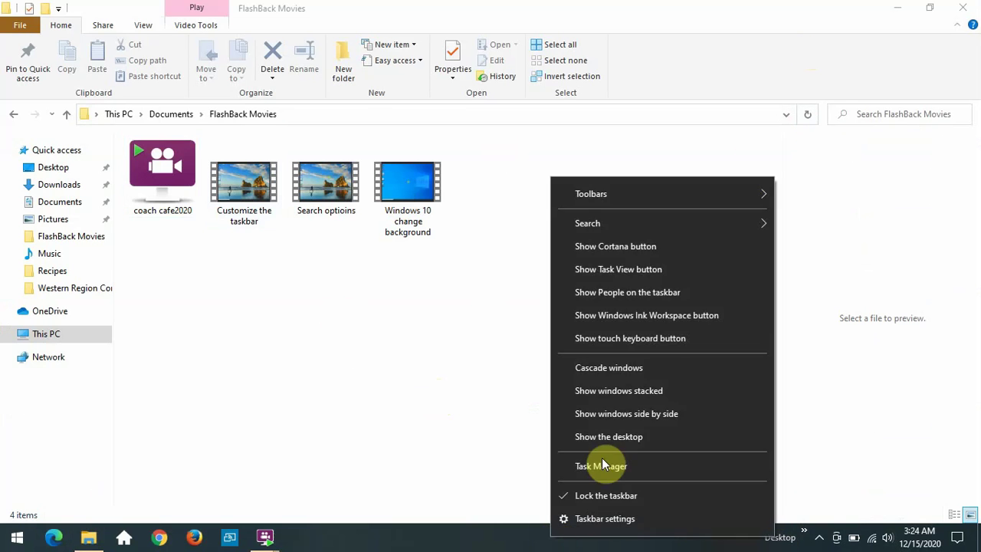
pyautogui.moveTo(692, 191)
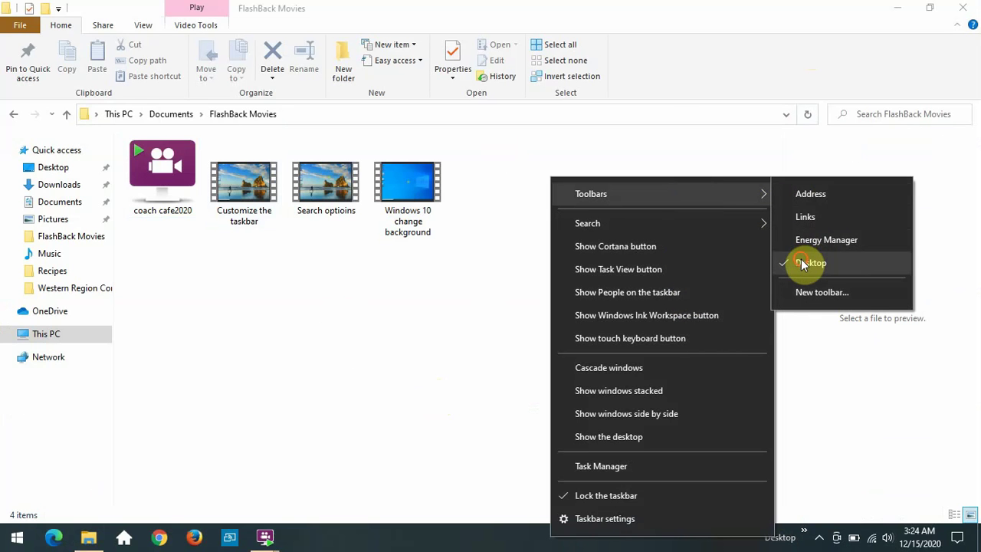
pyautogui.click(801, 261)
pyautogui.rightClick(539, 533)
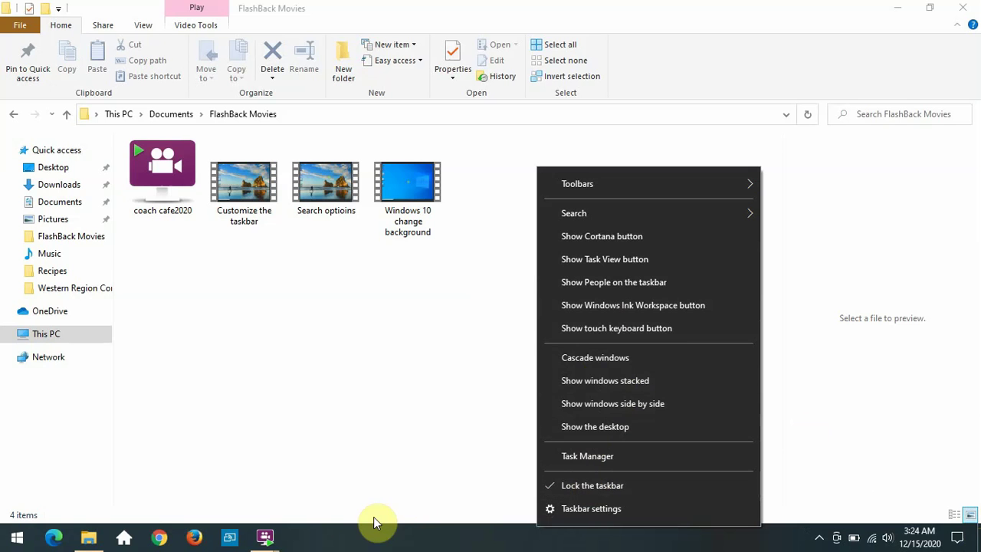
pyautogui.click(392, 536)
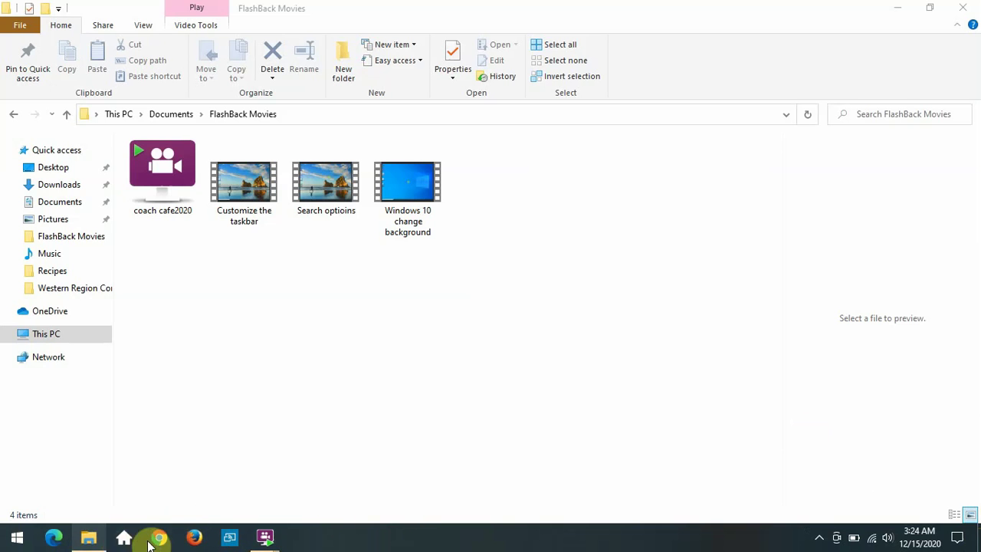
# Reorder the pinned taskbar icons, placing Microsoft Edge just before Chrome and File Explorer just after Firefox.
pyautogui.click(58, 539)
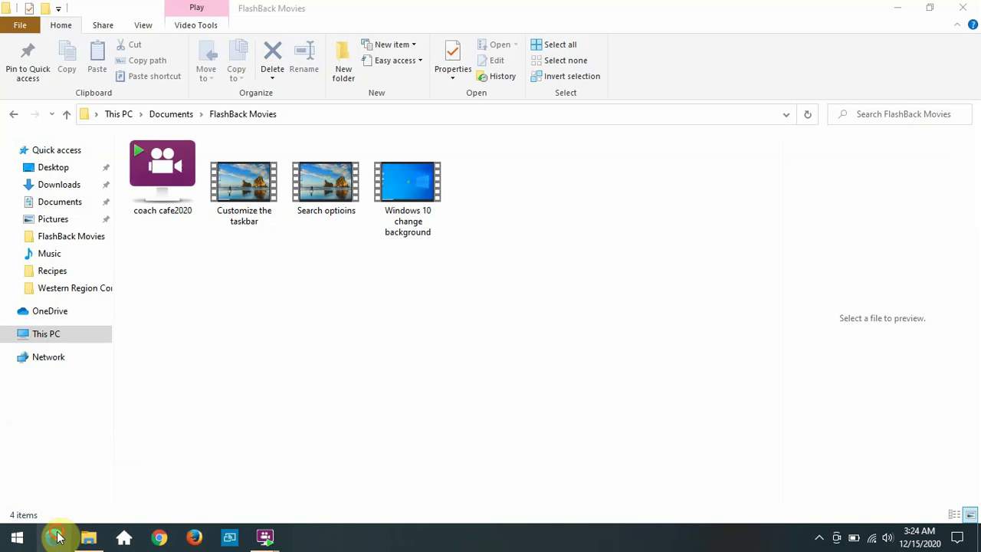
pyautogui.moveTo(58, 539); pyautogui.dragTo(125, 540)
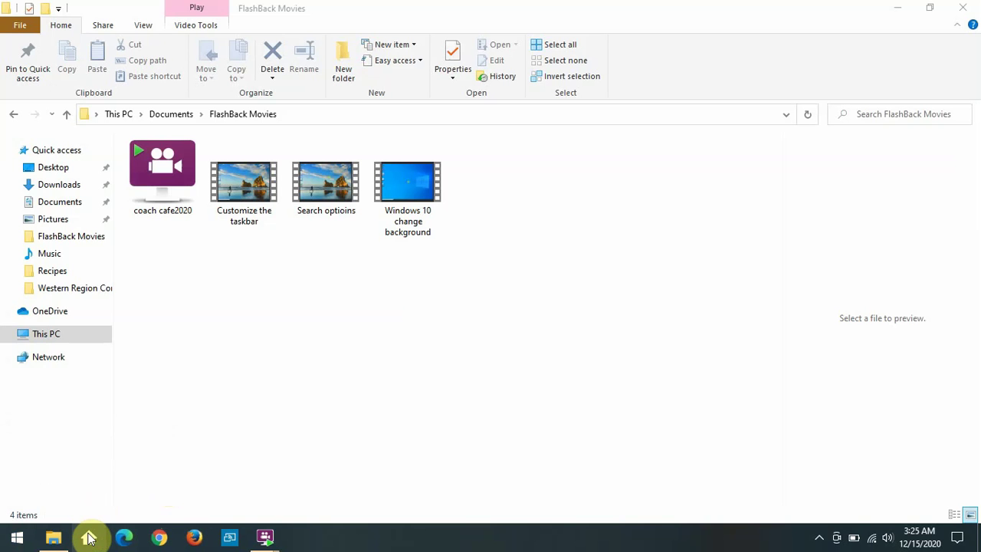
pyautogui.moveTo(59, 540)
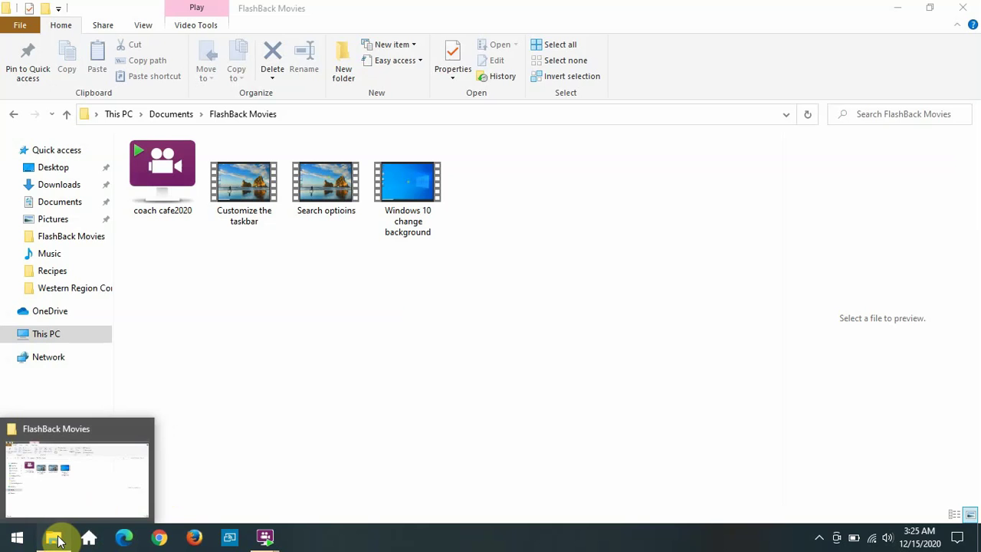
pyautogui.moveTo(59, 540); pyautogui.dragTo(207, 528)
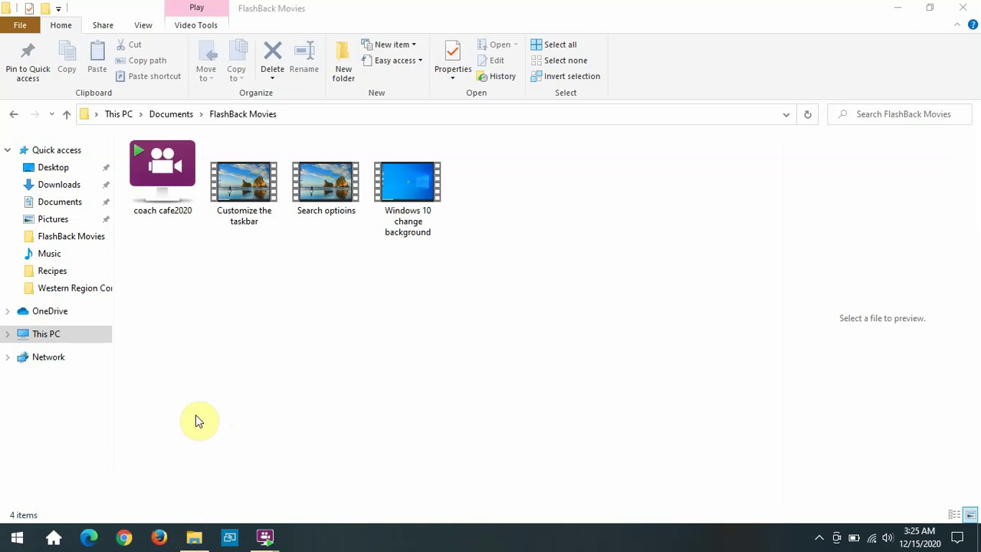
# Minimize the FlashBack Movies window and preview its thumbnail from the taskbar.
pyautogui.click(889, 12)
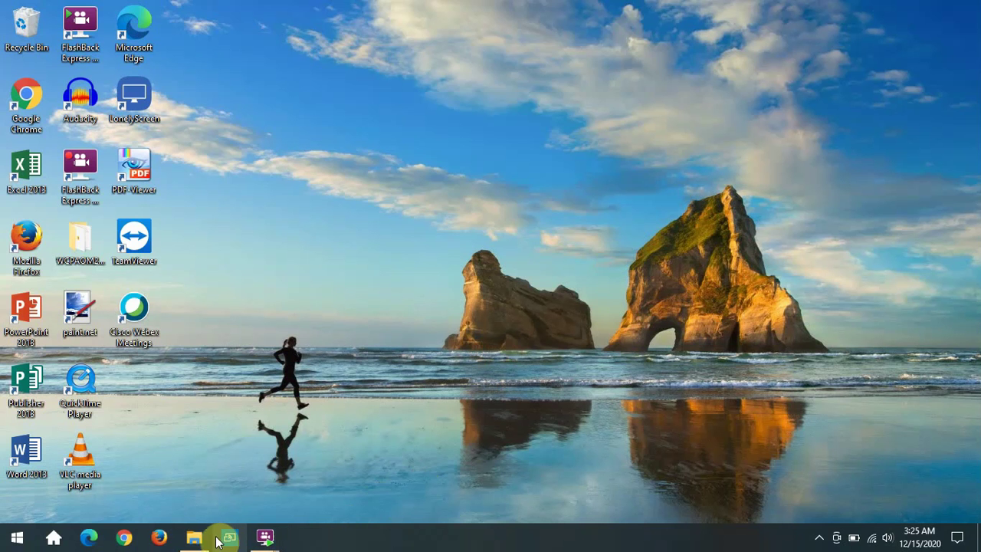
pyautogui.moveTo(200, 542)
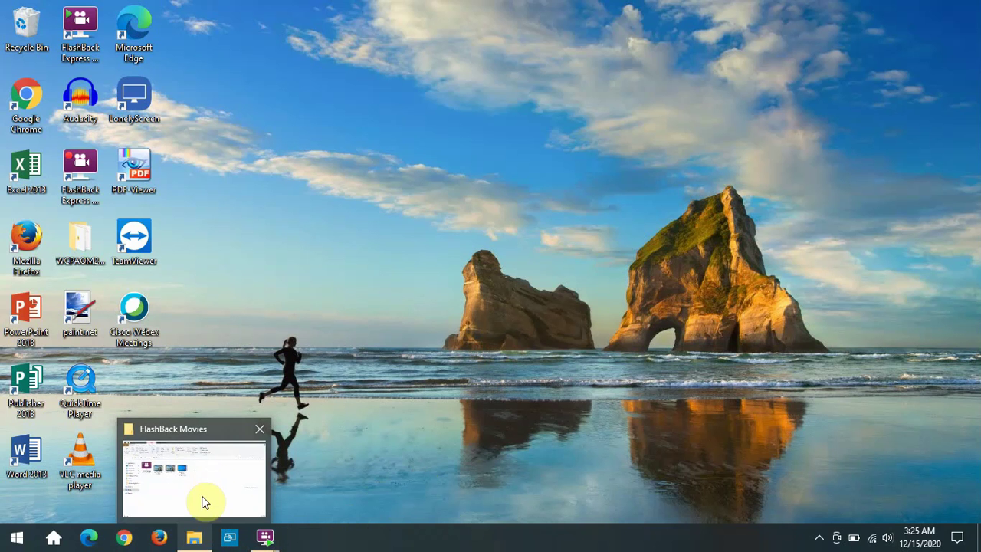
pyautogui.moveTo(215, 469)
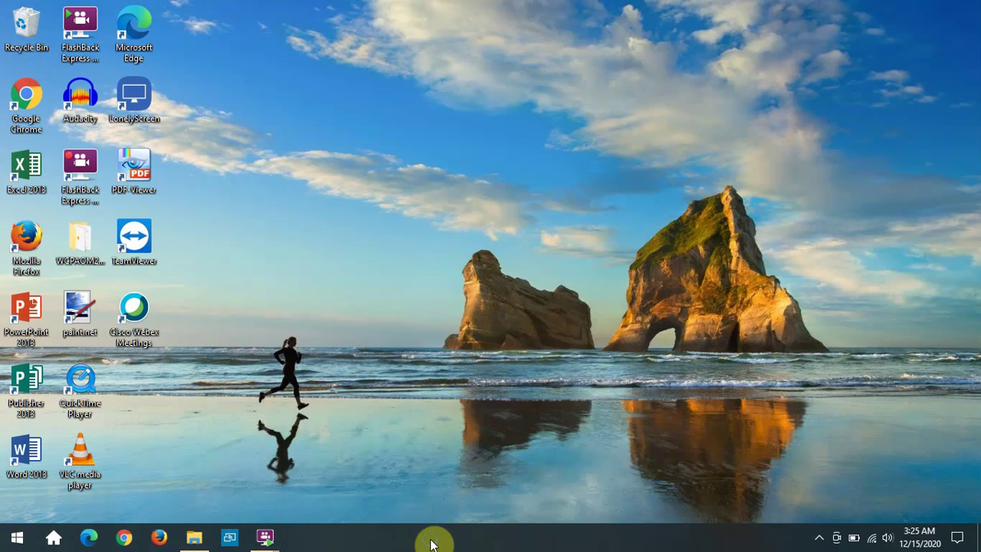
# Open the taskbar settings and review the options for the taskbar location on screen, keeping Bottom.
pyautogui.rightClick(431, 544)
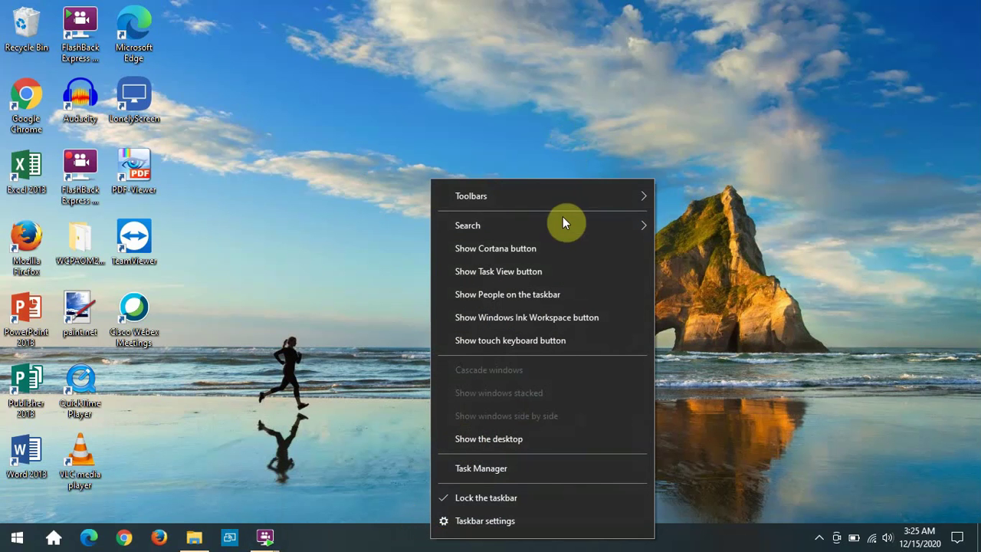
pyautogui.moveTo(562, 199)
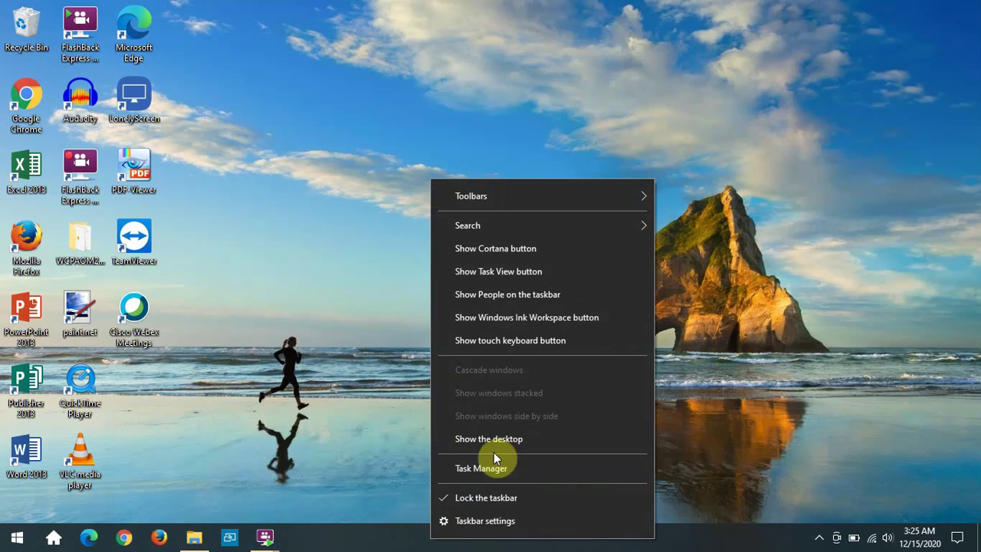
pyautogui.click(485, 521)
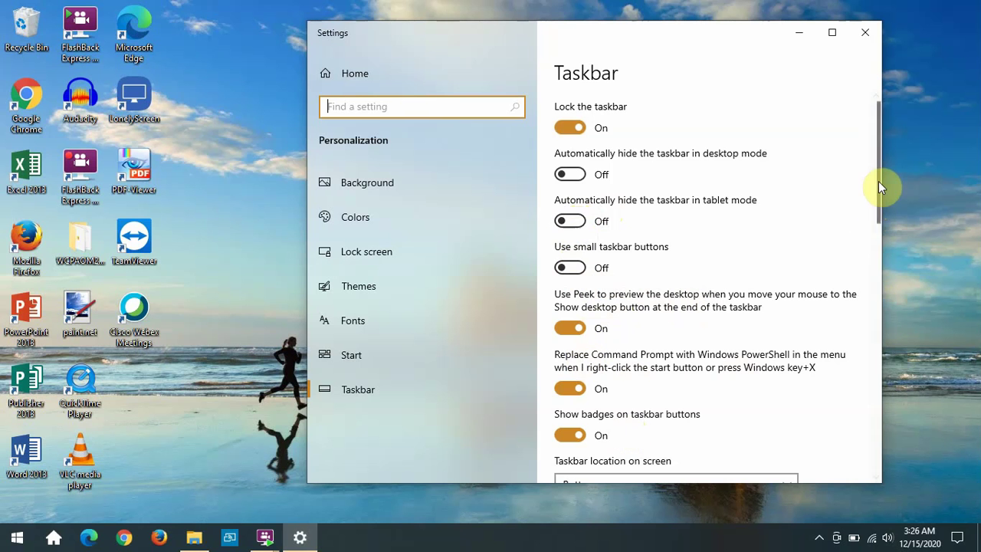
pyautogui.moveTo(880, 182); pyautogui.dragTo(871, 269)
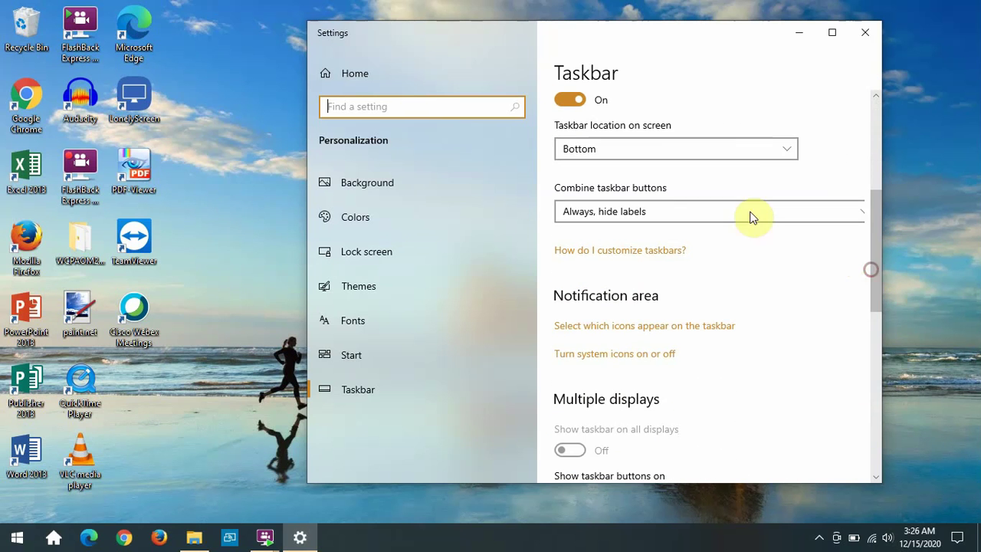
pyautogui.click(699, 152)
pyautogui.click(699, 151)
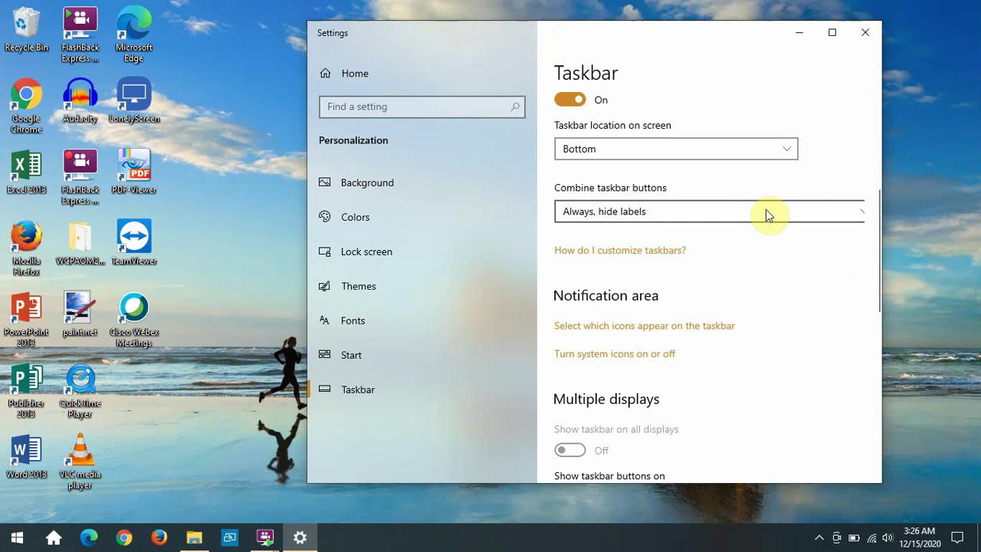
# Try the Never option for combining taskbar buttons and return the setting to Always, hide labels.
pyautogui.click(845, 214)
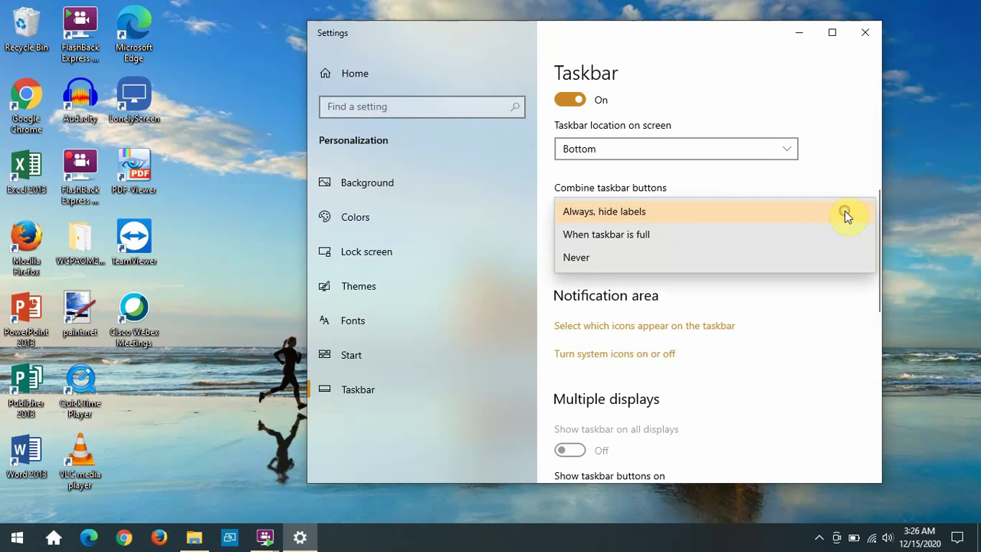
pyautogui.click(615, 257)
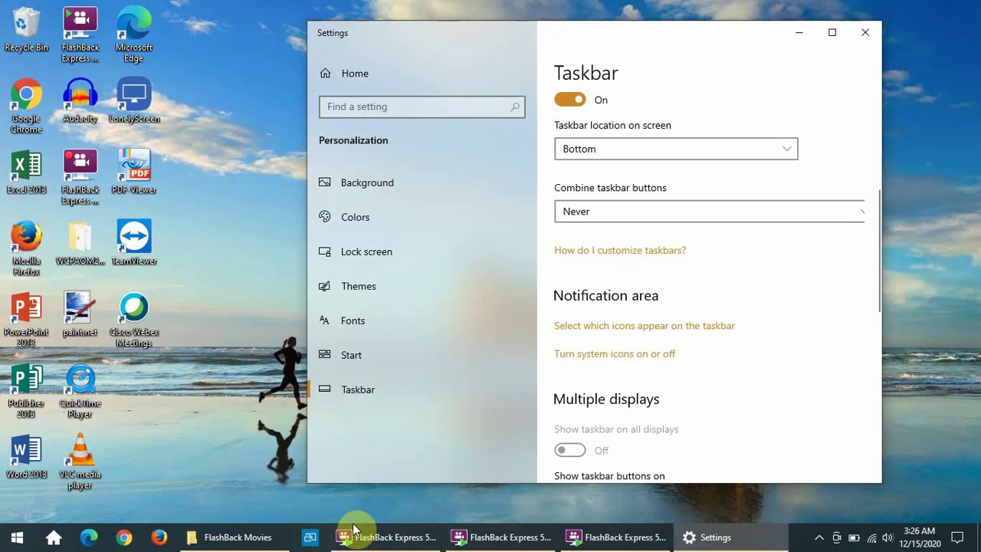
pyautogui.click(690, 209)
pyautogui.click(638, 168)
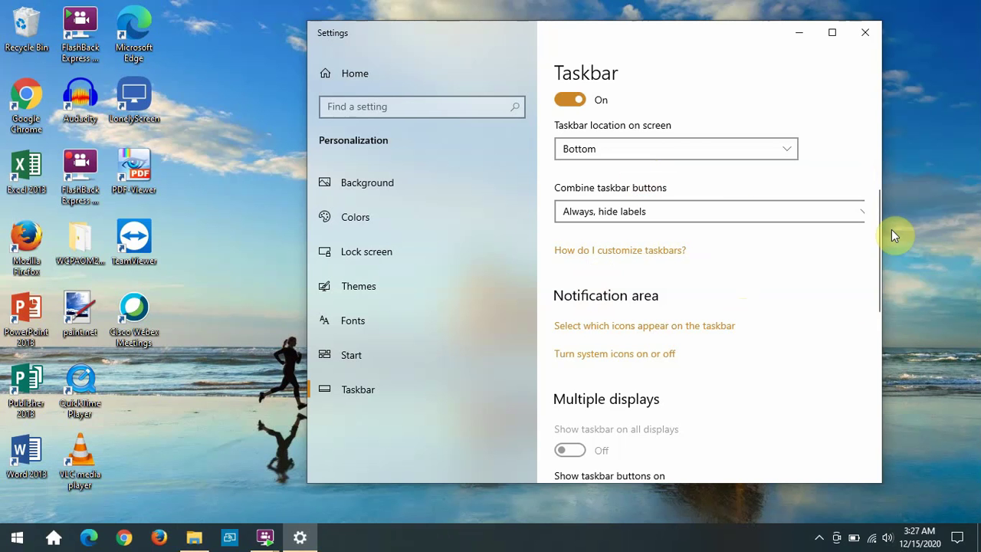
# Review the notification area and multiple displays options in the taskbar settings, and close the Settings window.
pyautogui.moveTo(880, 242); pyautogui.dragTo(874, 261)
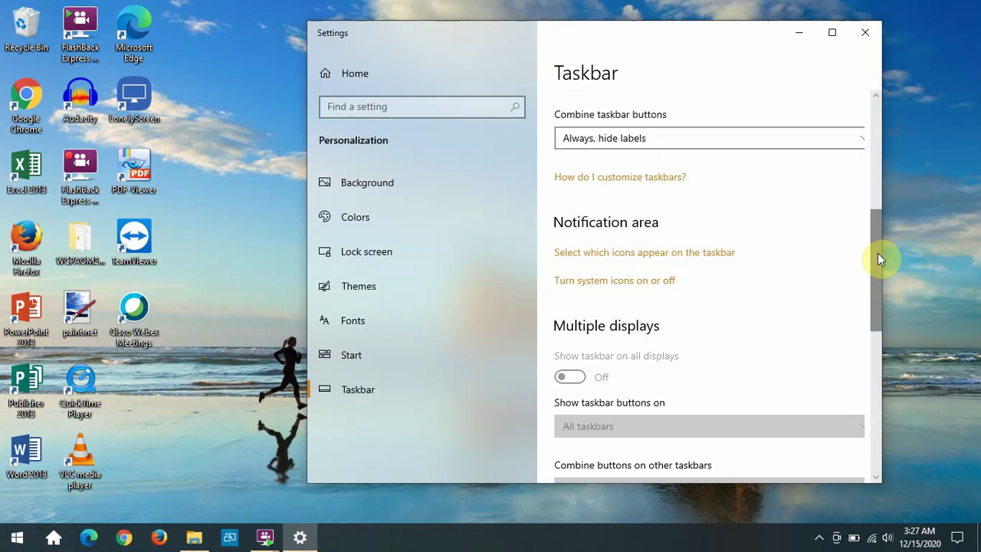
pyautogui.moveTo(878, 253); pyautogui.dragTo(873, 264)
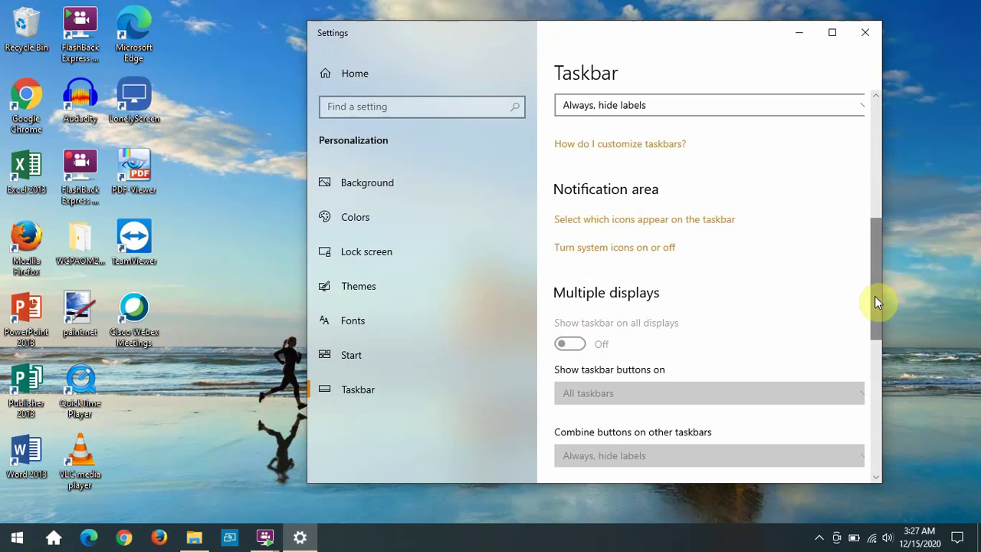
pyautogui.moveTo(874, 297); pyautogui.dragTo(877, 154)
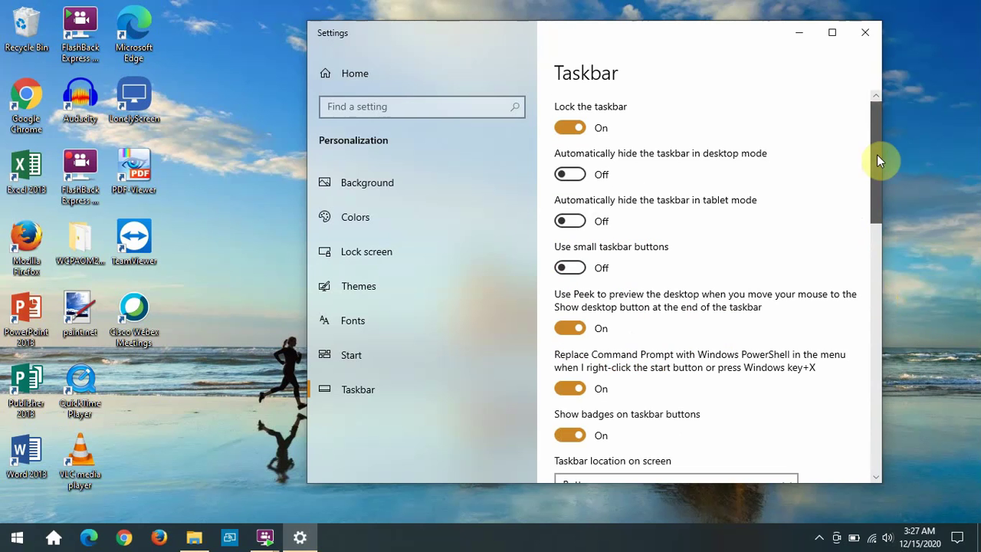
pyautogui.click(866, 32)
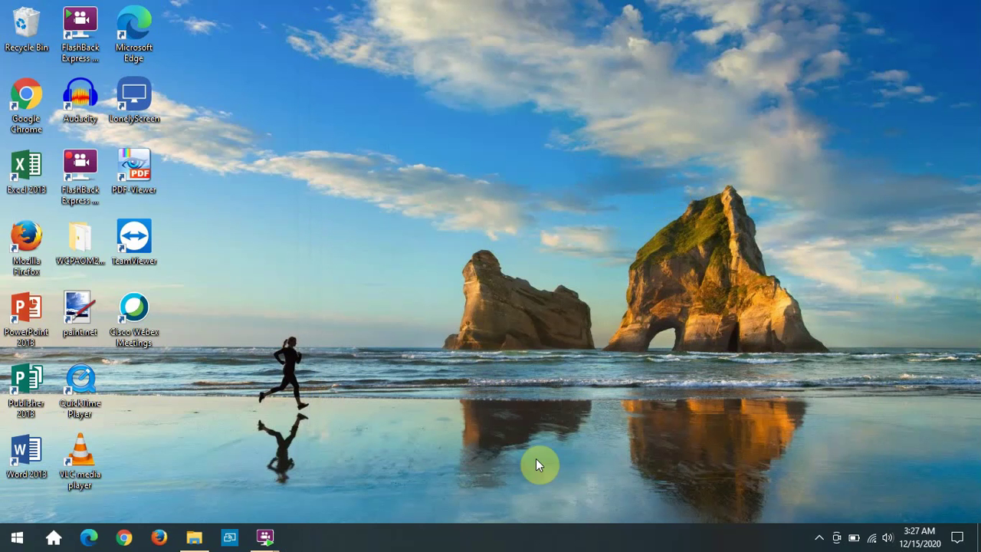